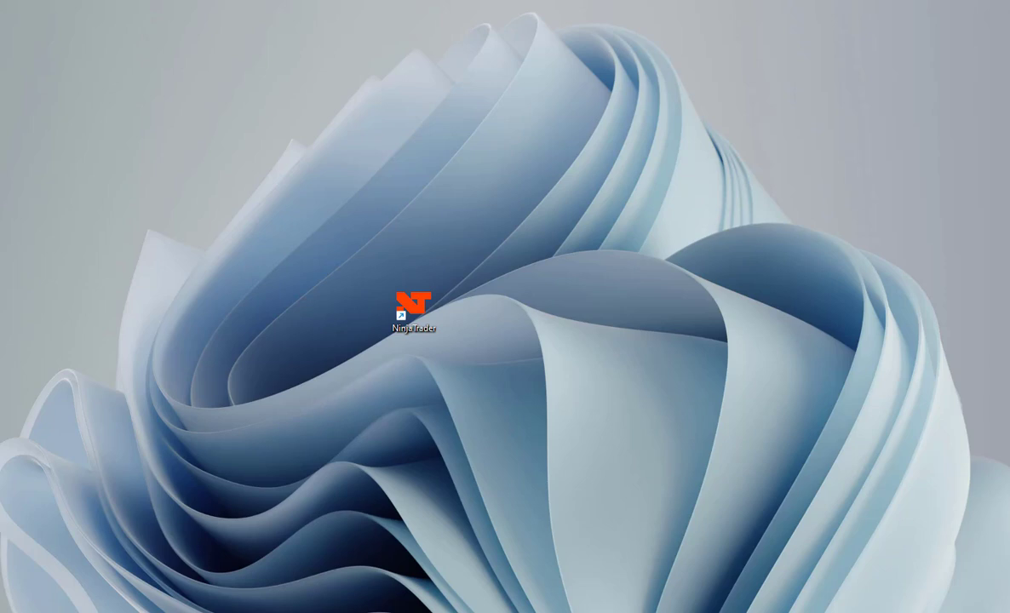
# Run the installer MTPredictorSetupNTCore.8.5.4.0 (1).exe despite the Windows SmartScreen block.
pyautogui.moveTo(0, 183); pyautogui.dragTo(431, 152)
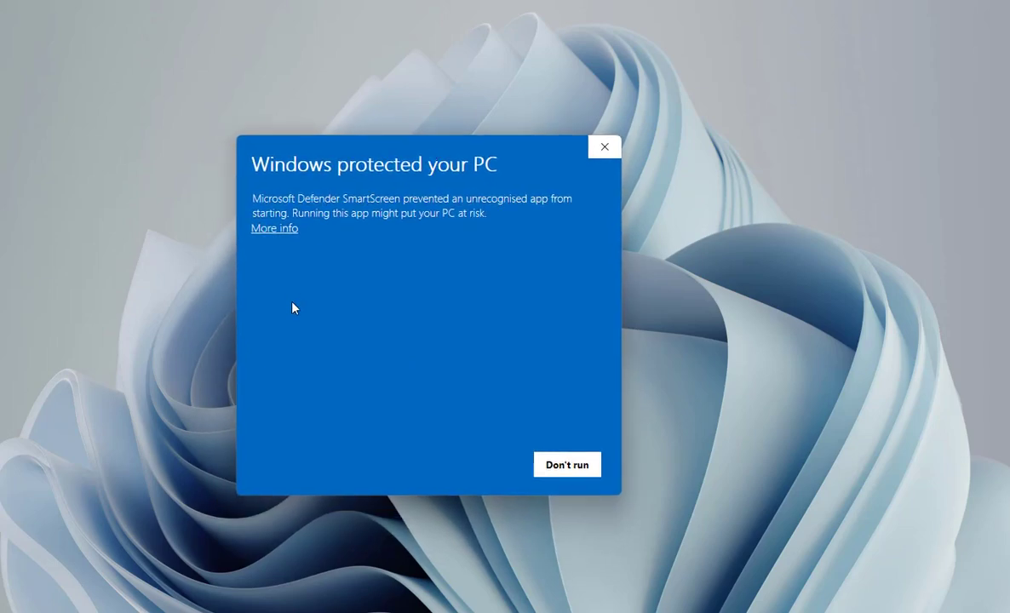
pyautogui.click(275, 231)
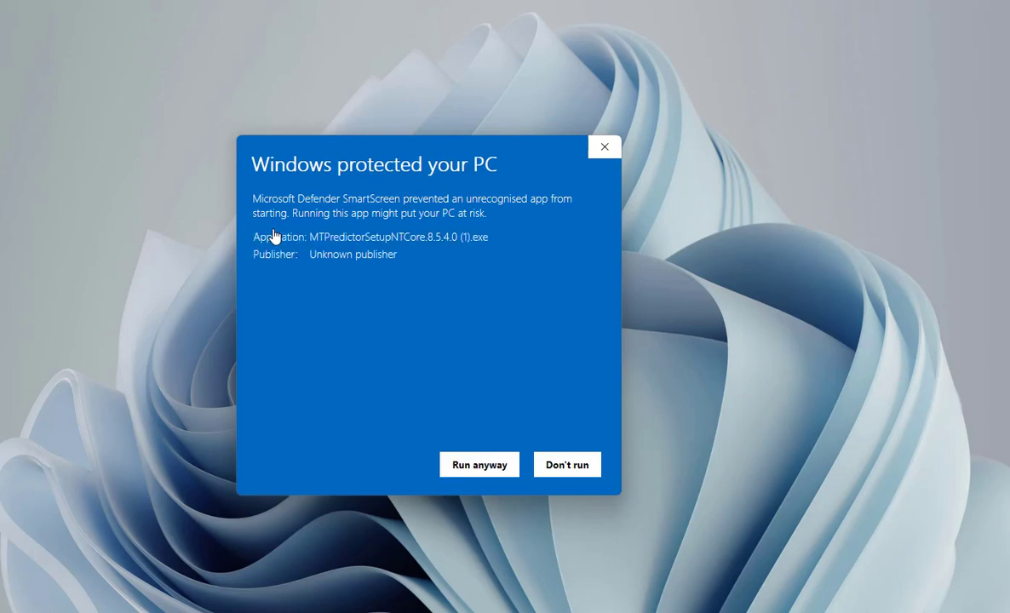
pyautogui.click(474, 474)
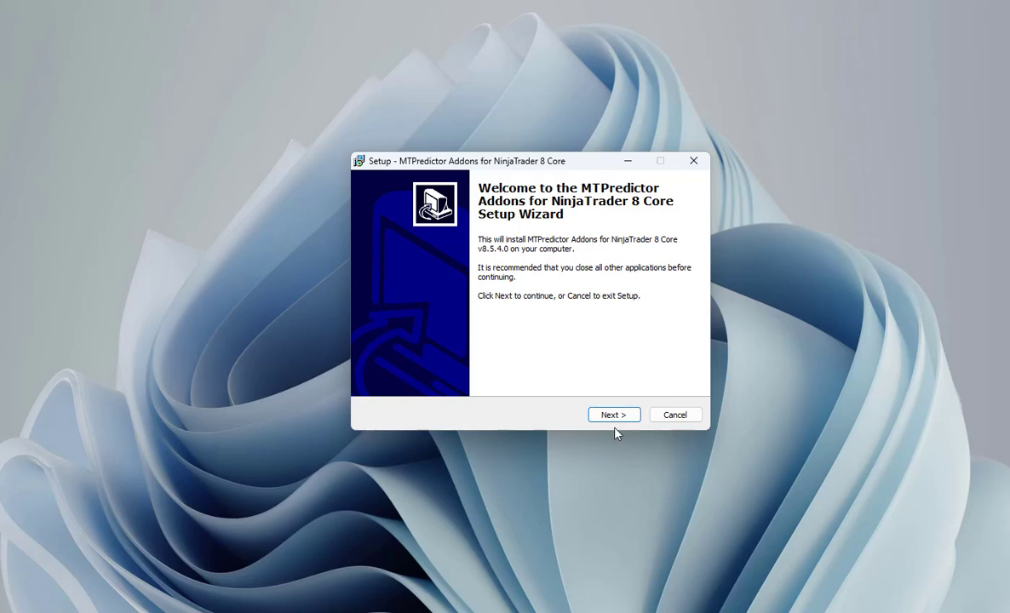
# Begin the MTPredictor Addons for NinjaTrader 8 Core setup and accept its license agreement.
pyautogui.moveTo(594, 170); pyautogui.dragTo(543, 361)
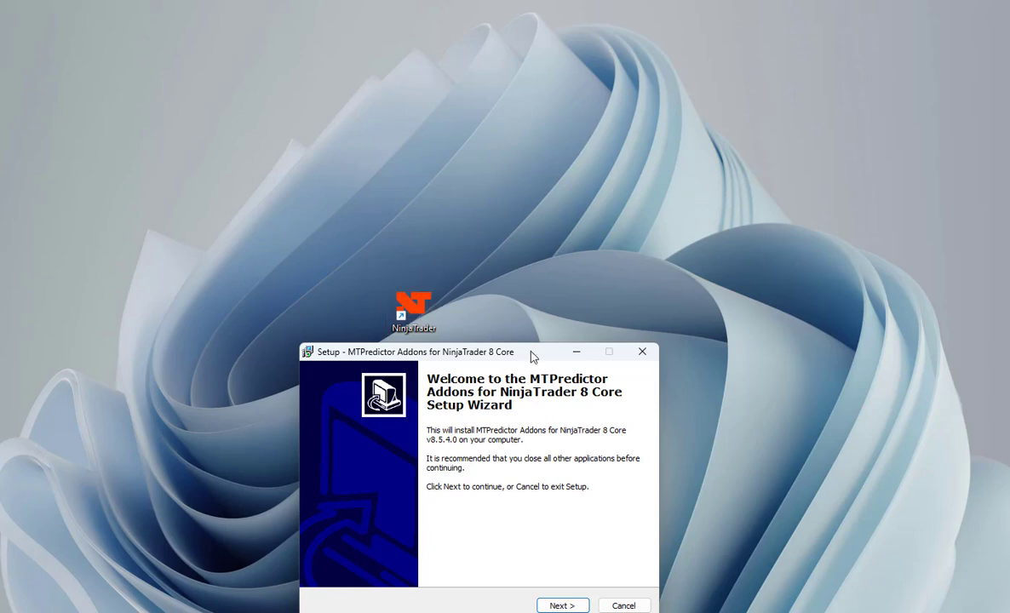
pyautogui.moveTo(536, 344); pyautogui.dragTo(505, 164)
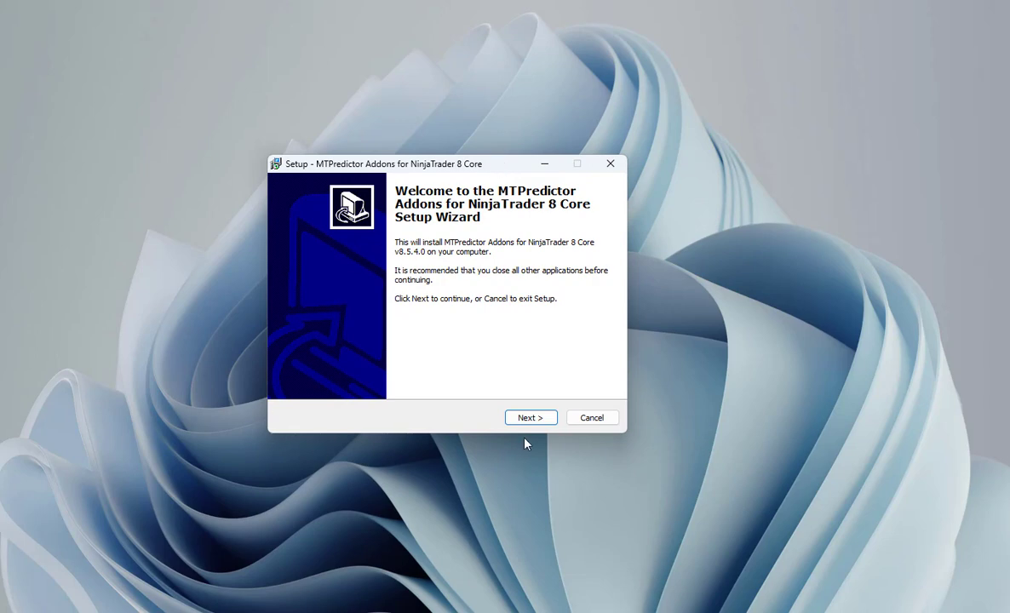
pyautogui.click(535, 418)
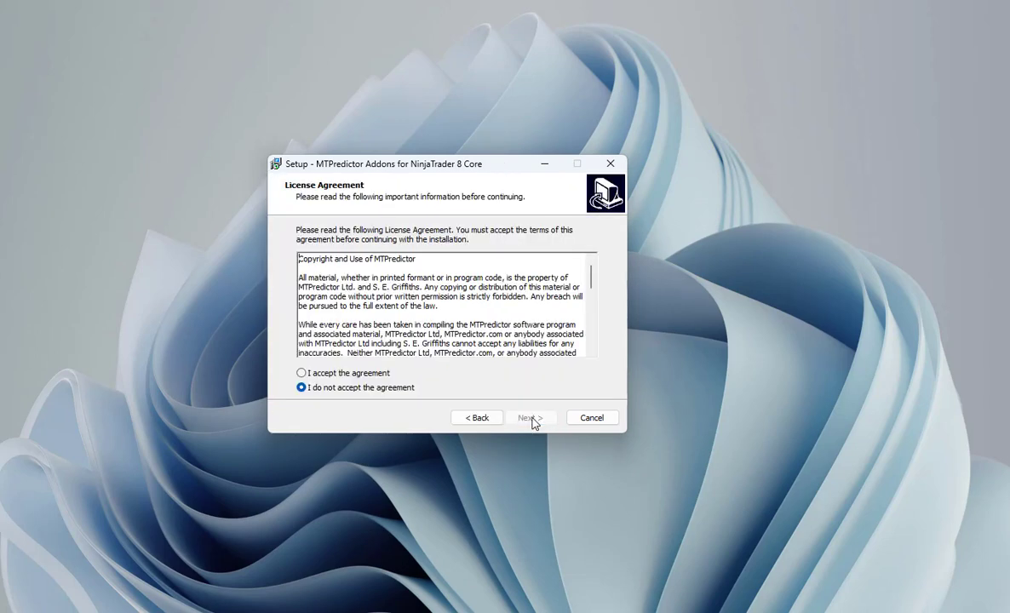
pyautogui.click(302, 373)
pyautogui.click(528, 418)
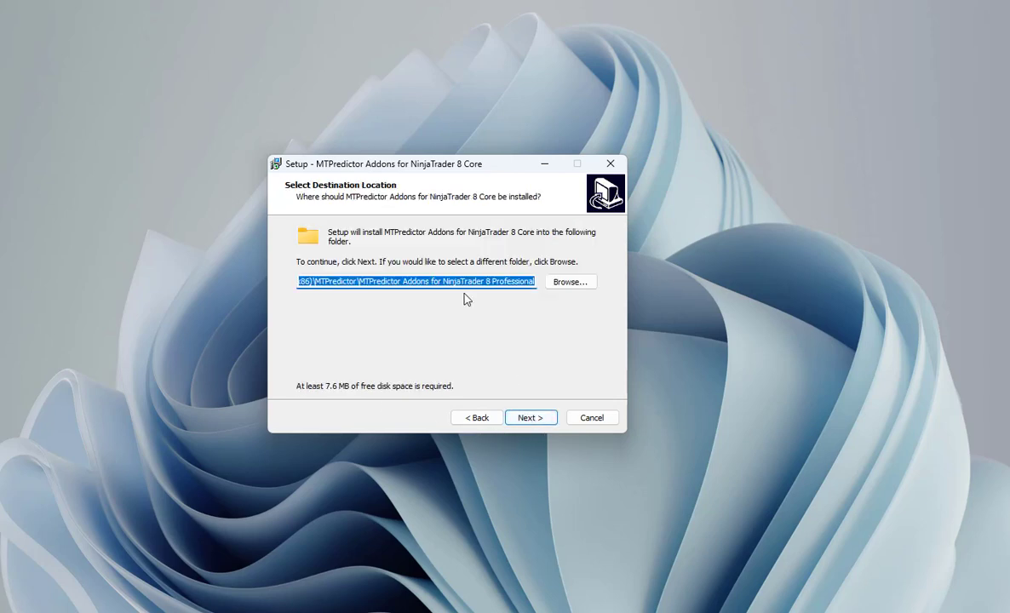
# Install the add-ons with the default destination and Start Menu folder, without deleting Chart Analysis data, and finish the setup.
pyautogui.click(530, 419)
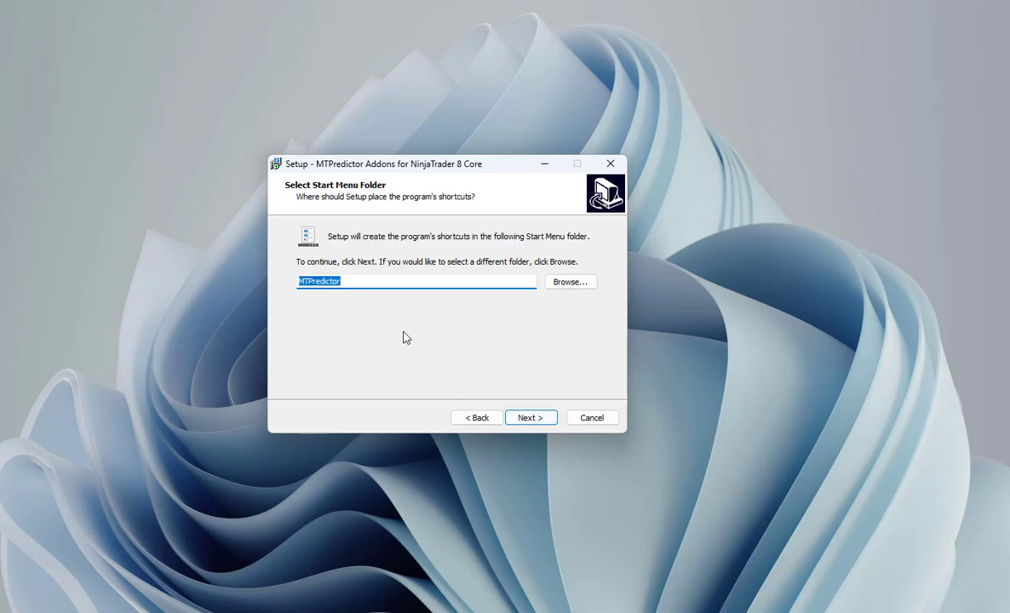
pyautogui.click(528, 419)
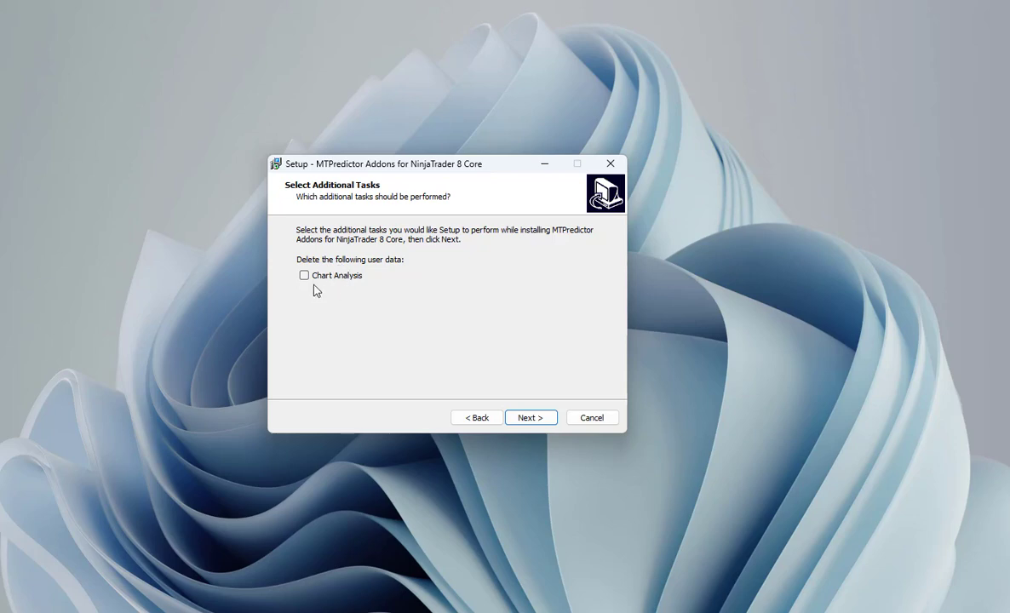
pyautogui.click(529, 418)
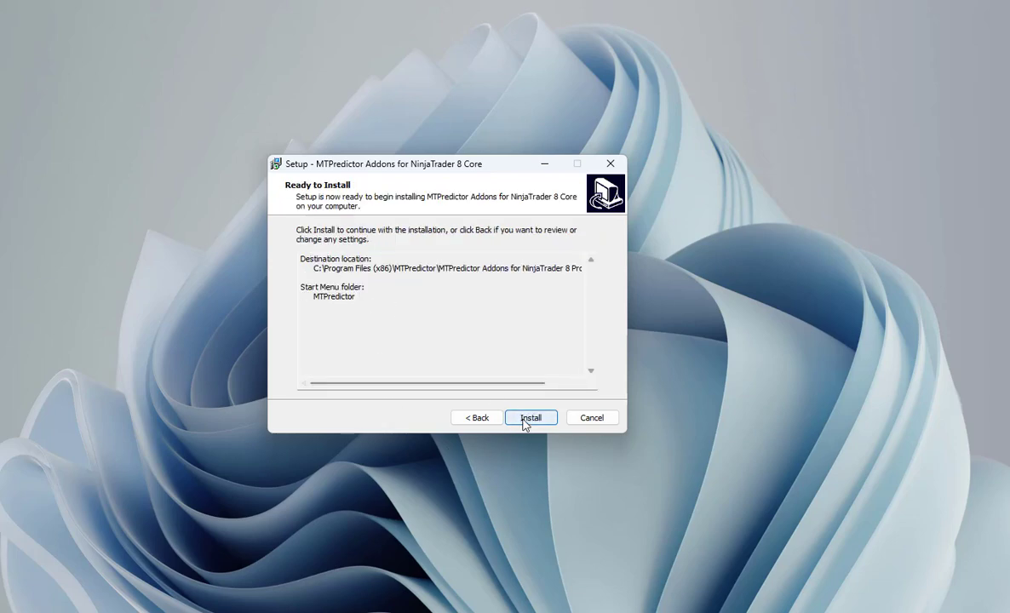
pyautogui.click(525, 419)
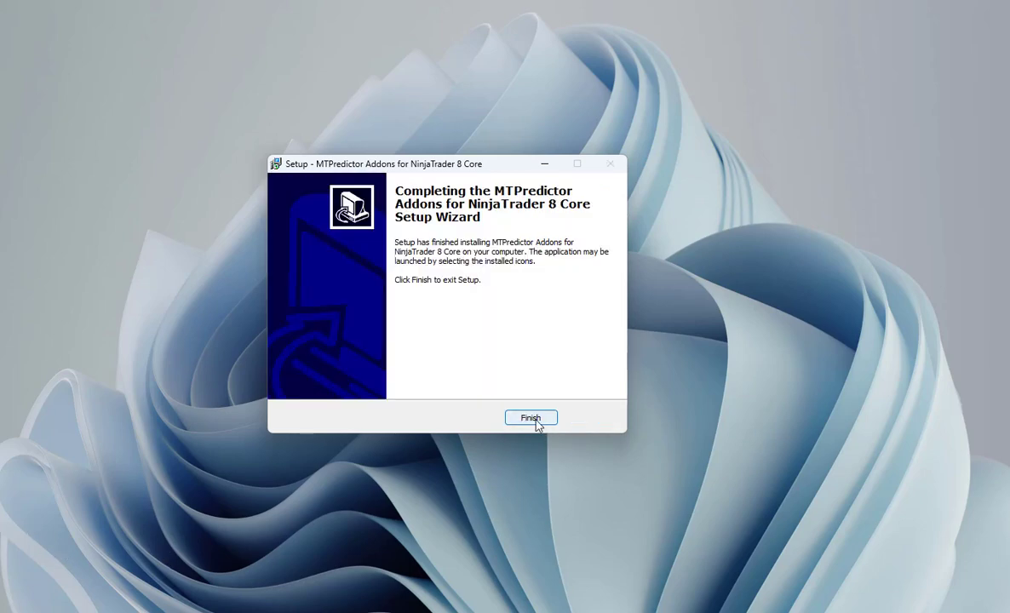
pyautogui.click(536, 421)
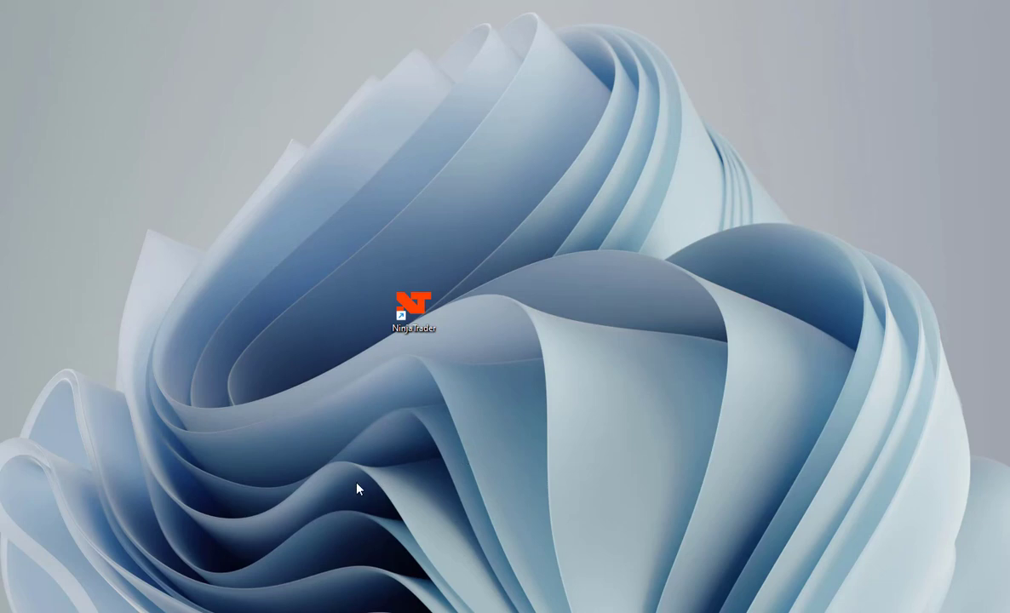
# Launch NinjaTrader and log in with the account password.
pyautogui.doubleClick(414, 307)
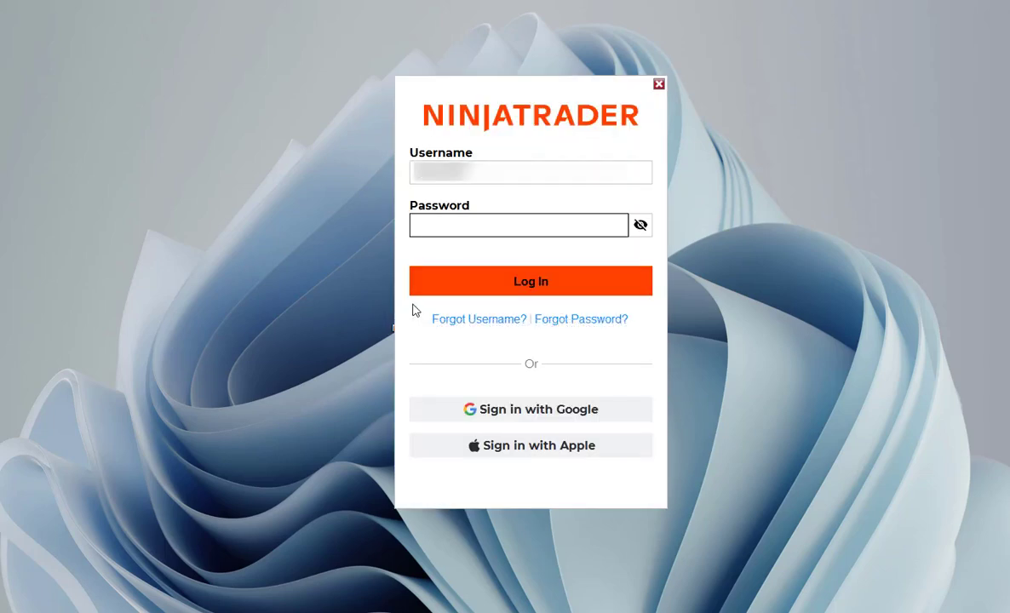
pyautogui.write('**')
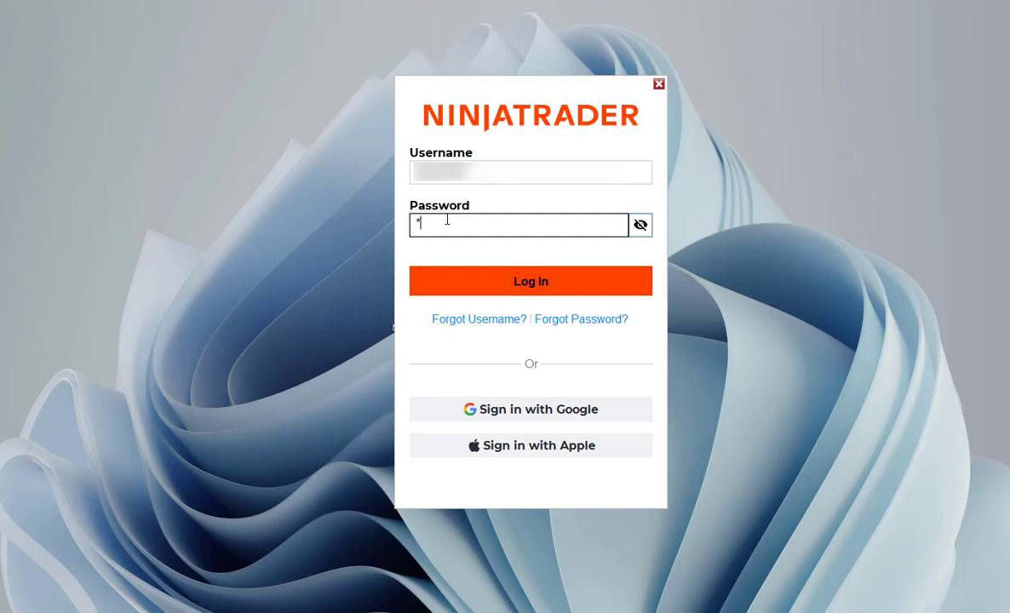
pyautogui.write('******')
pyautogui.click(530, 283)
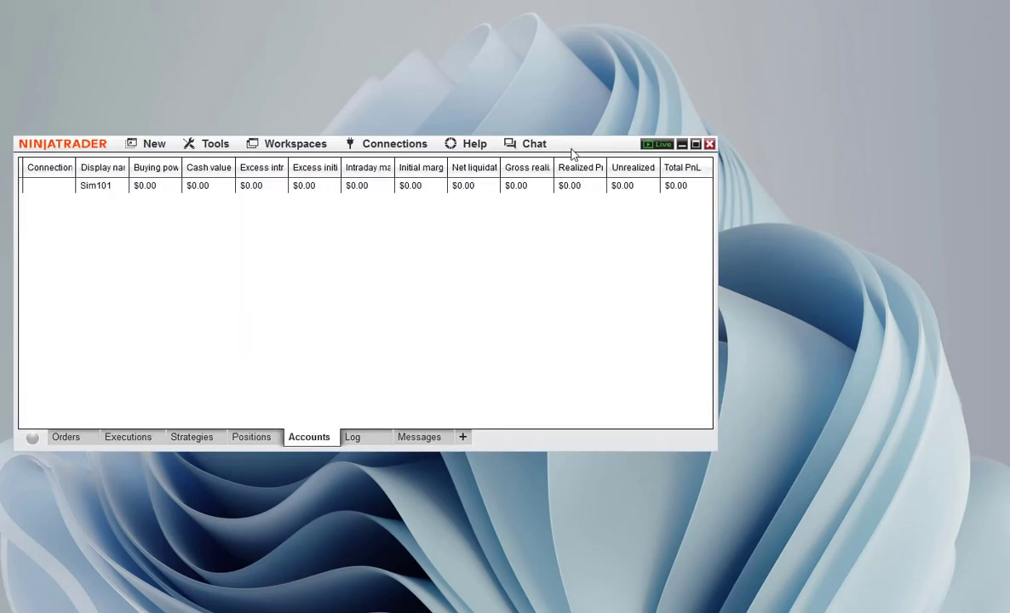
# Check NinjaTrader's tools for the MTPredictor add-on and look at the options it offers.
pyautogui.moveTo(573, 150); pyautogui.dragTo(629, 159)
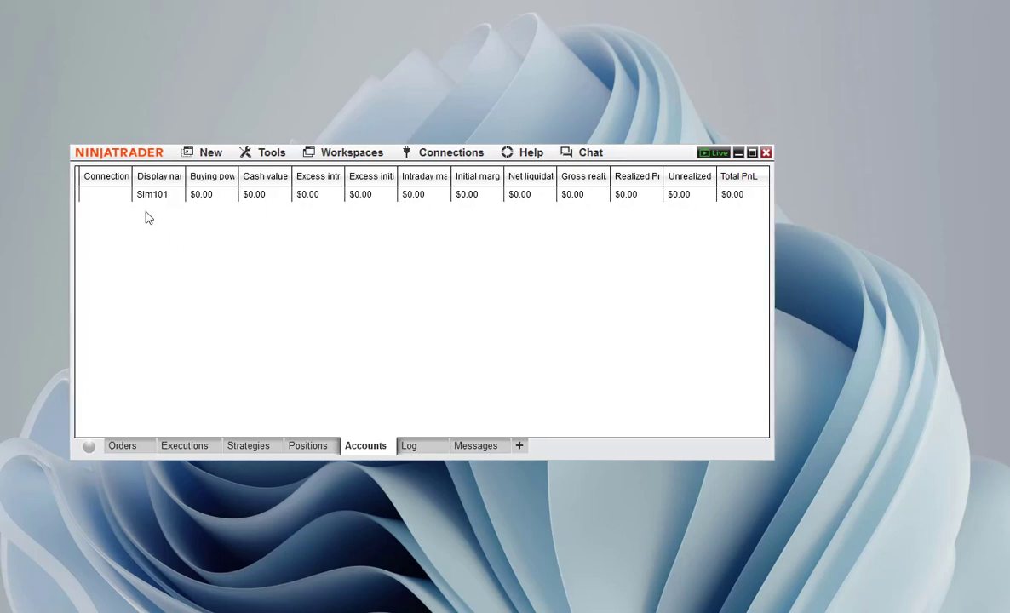
pyautogui.click(272, 157)
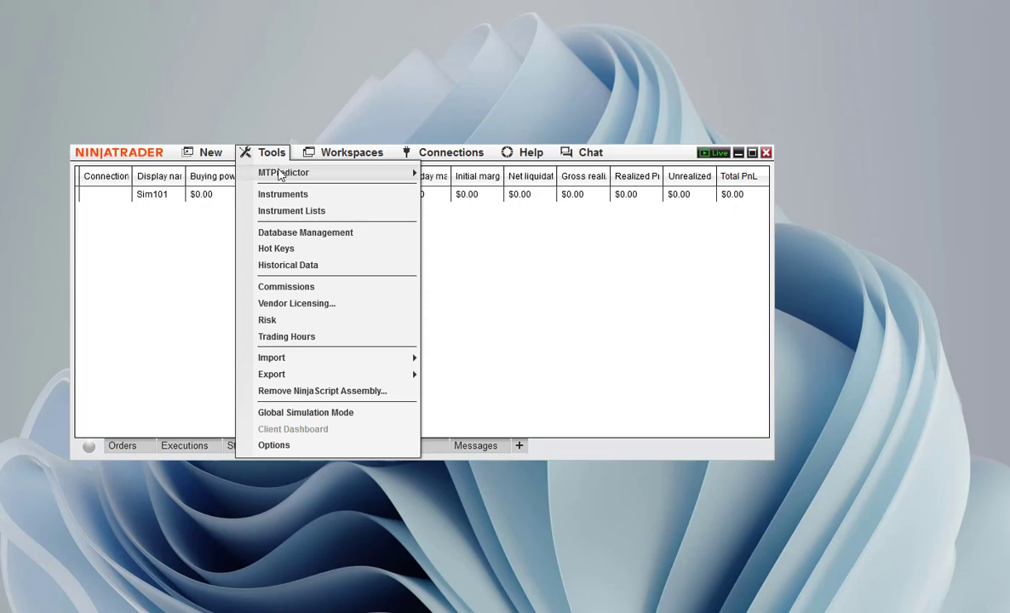
pyautogui.moveTo(282, 175)
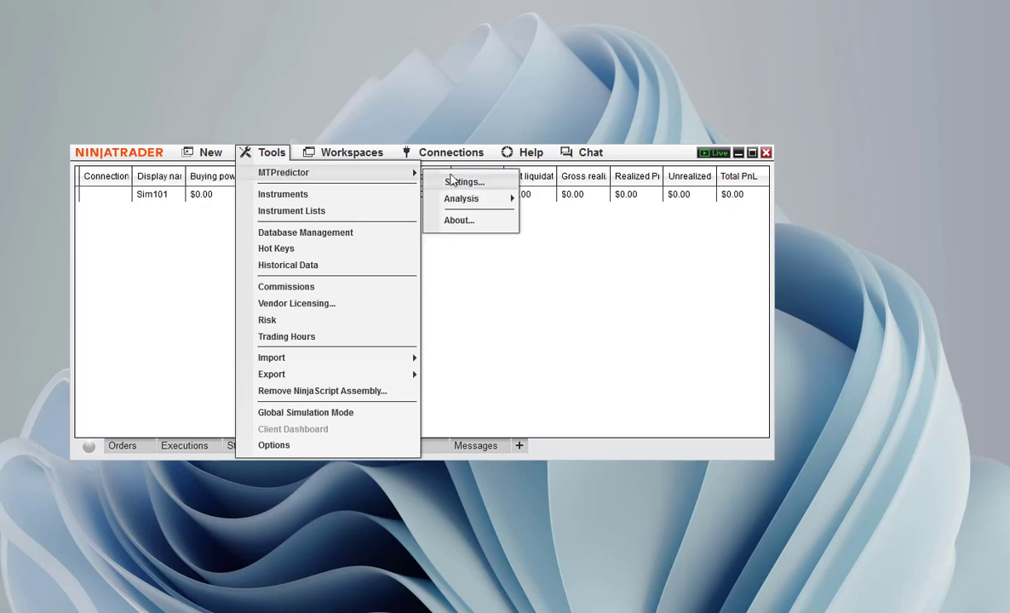
pyautogui.moveTo(457, 210)
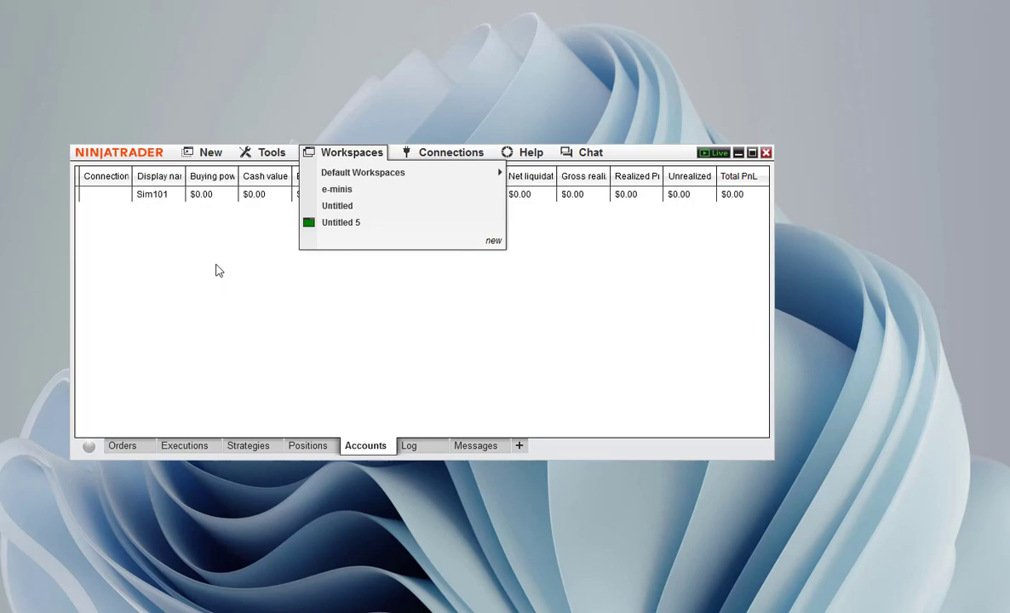
# Create a new chart for the ES 06-24 instrument with the preset 3-minute data series.
pyautogui.click(206, 158)
pyautogui.click(206, 159)
pyautogui.click(207, 159)
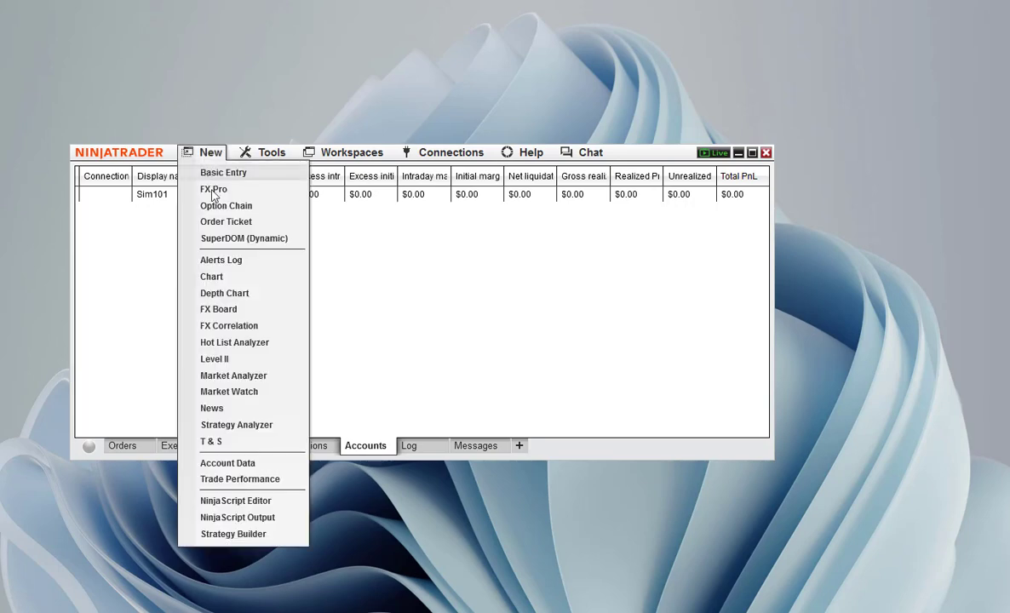
pyautogui.click(218, 278)
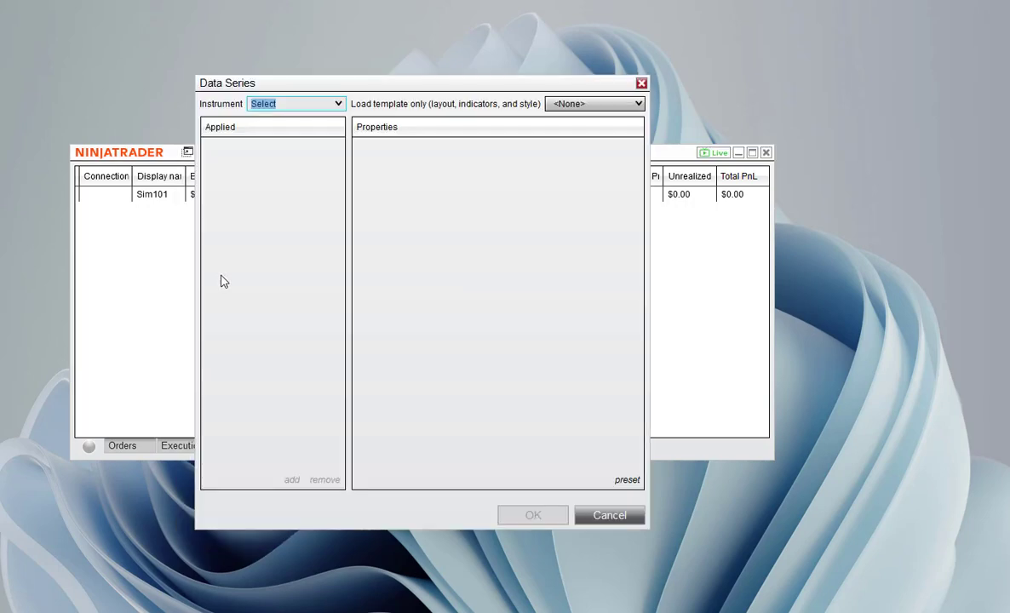
pyautogui.click(315, 103)
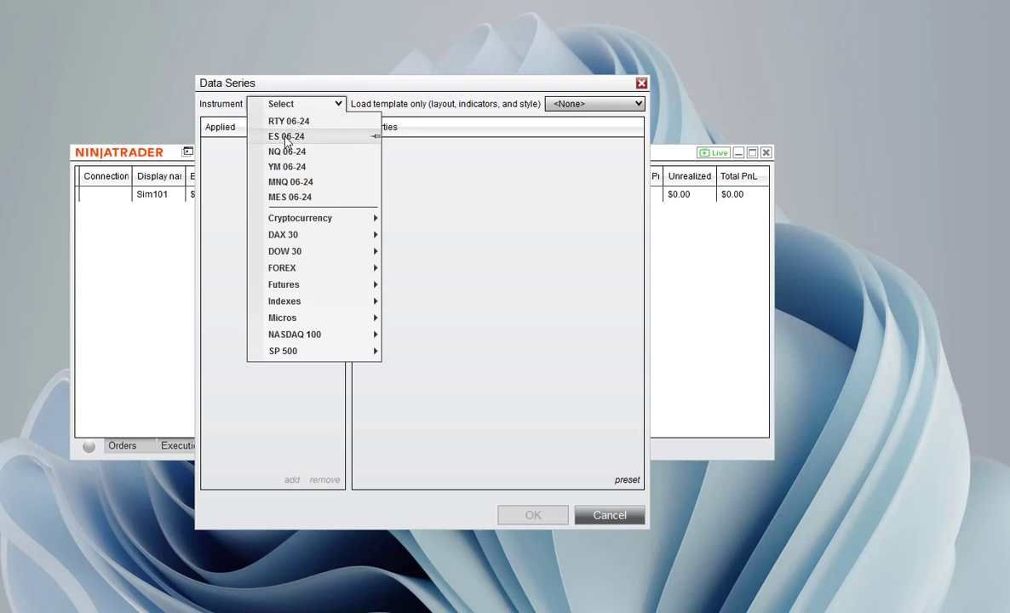
pyautogui.click(285, 138)
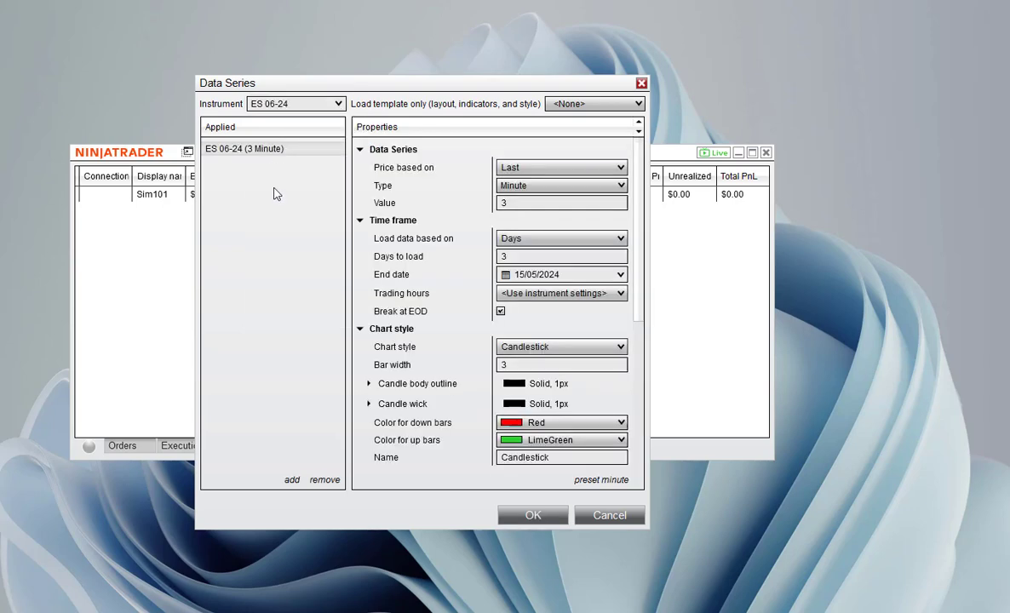
pyautogui.click(531, 515)
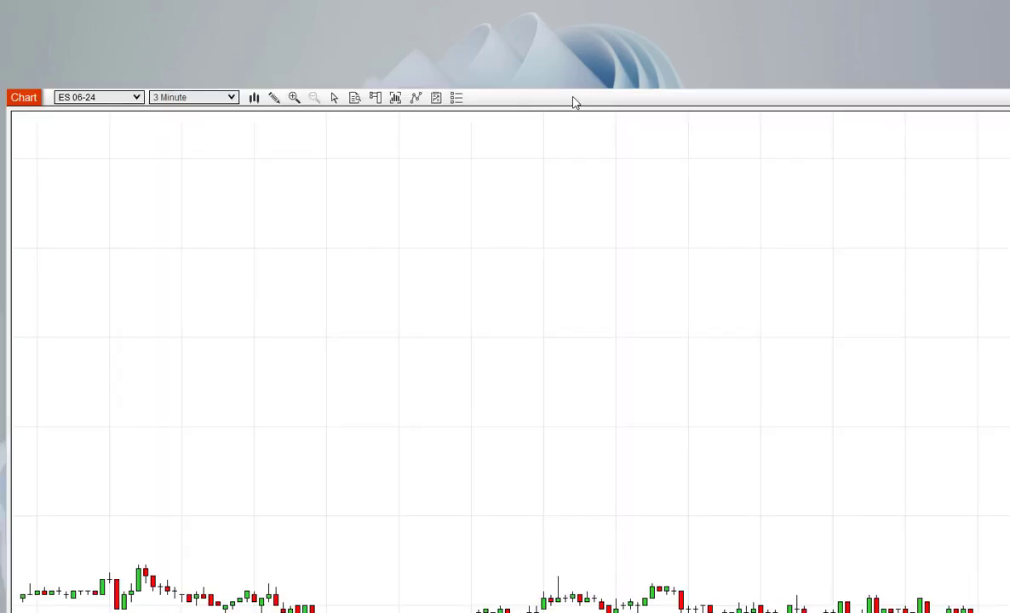
# Reposition the new chart window so that it sits fully within the visible desktop area.
pyautogui.moveTo(572, 98); pyautogui.dragTo(512, 0)
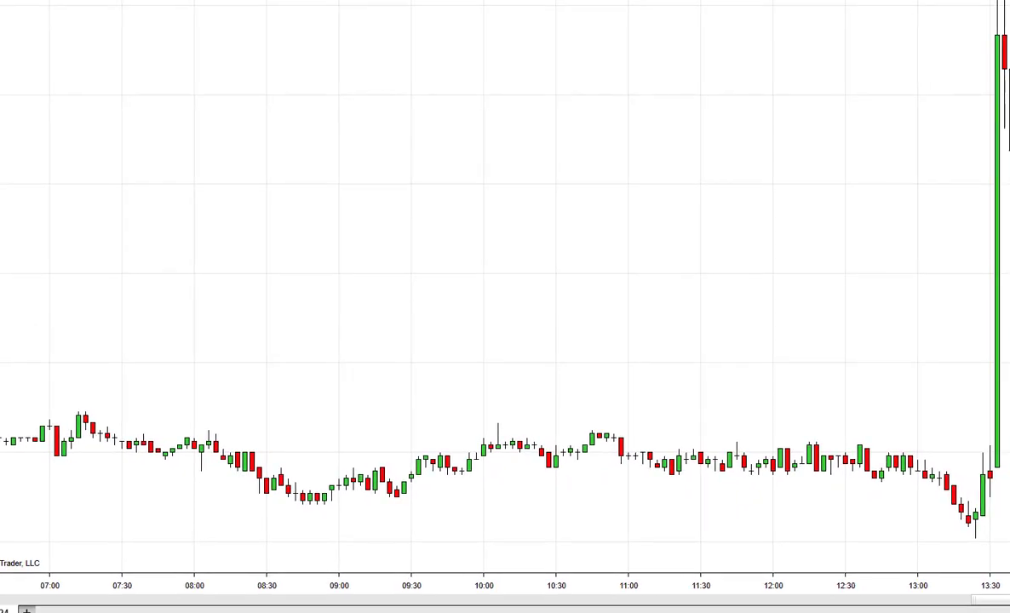
pyautogui.moveTo(0, 0); pyautogui.dragTo(89, 26)
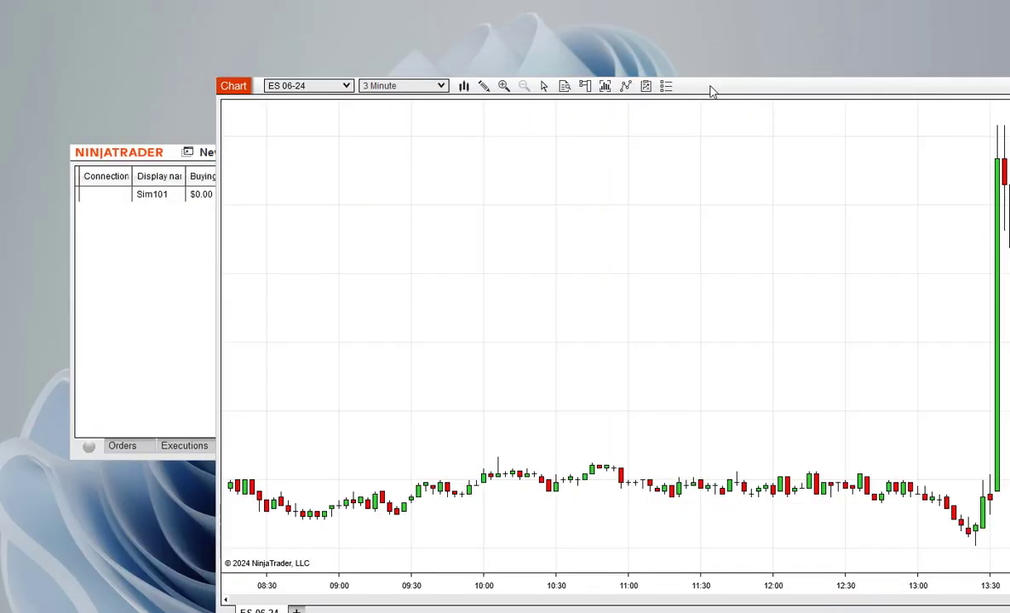
pyautogui.moveTo(711, 92); pyautogui.dragTo(531, 41)
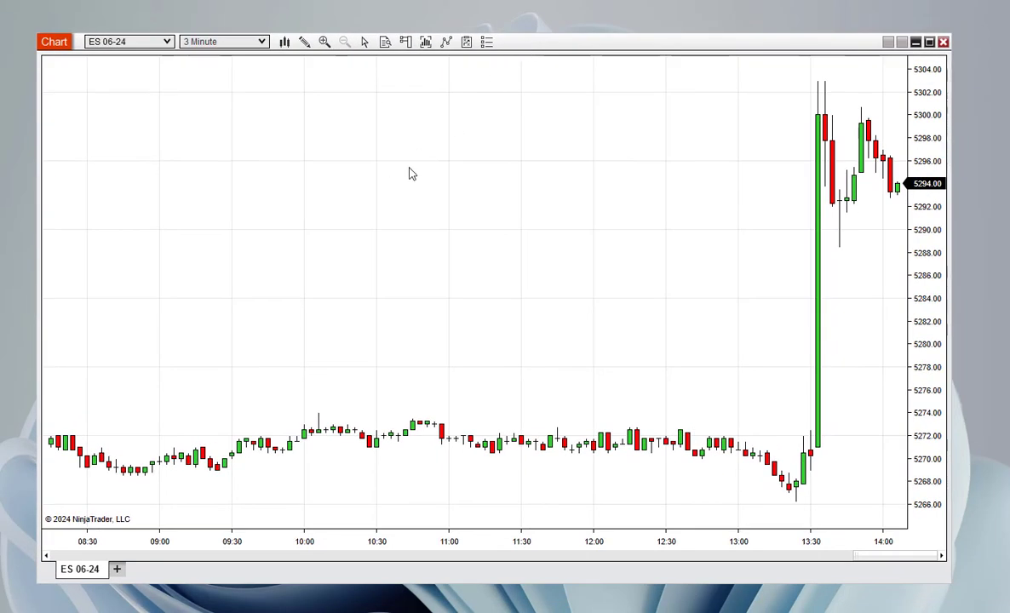
# Load the chart template MTP OHLC Bar 24hr Session Light onto the ES 06-24 chart.
pyautogui.moveTo(408, 172); pyautogui.dragTo(358, 174)
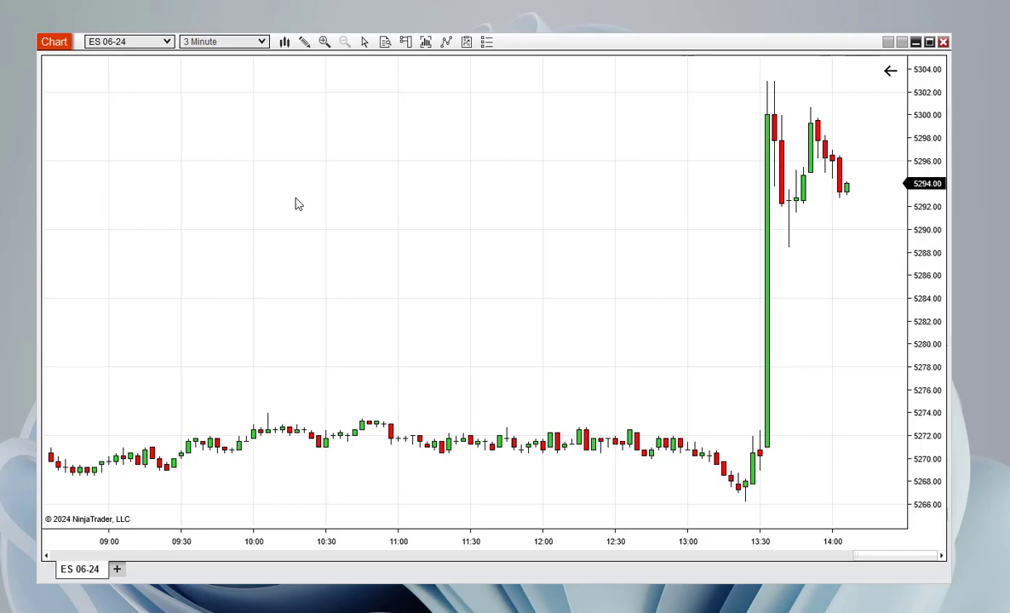
pyautogui.rightClick(282, 126)
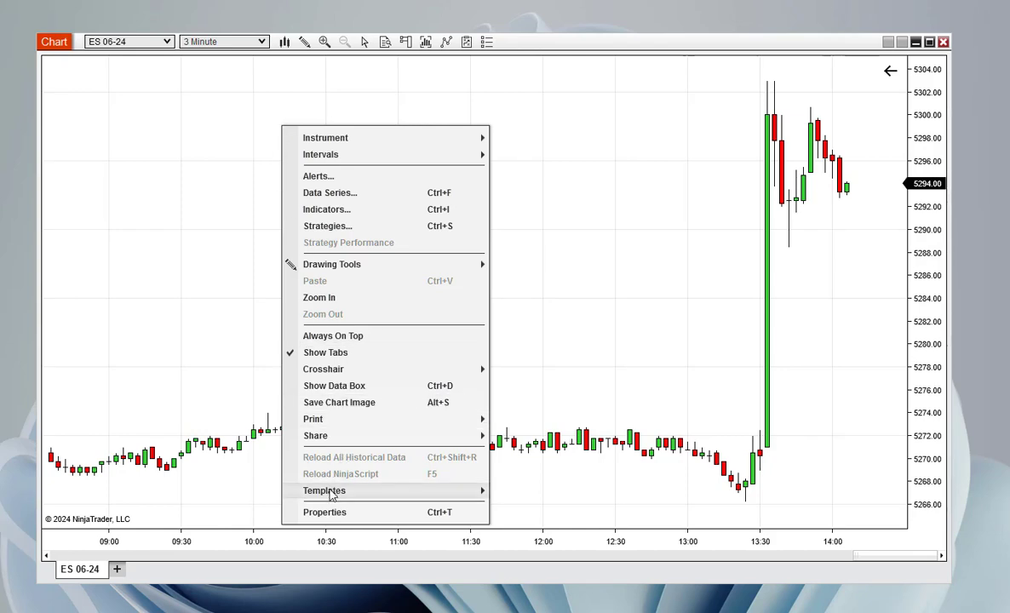
pyautogui.moveTo(330, 496)
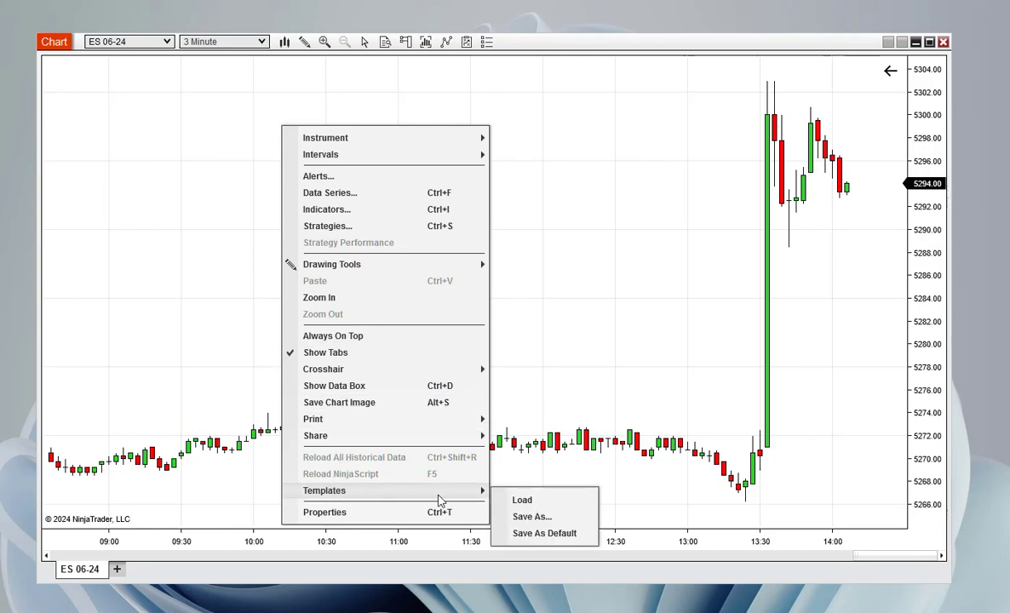
pyautogui.click(525, 503)
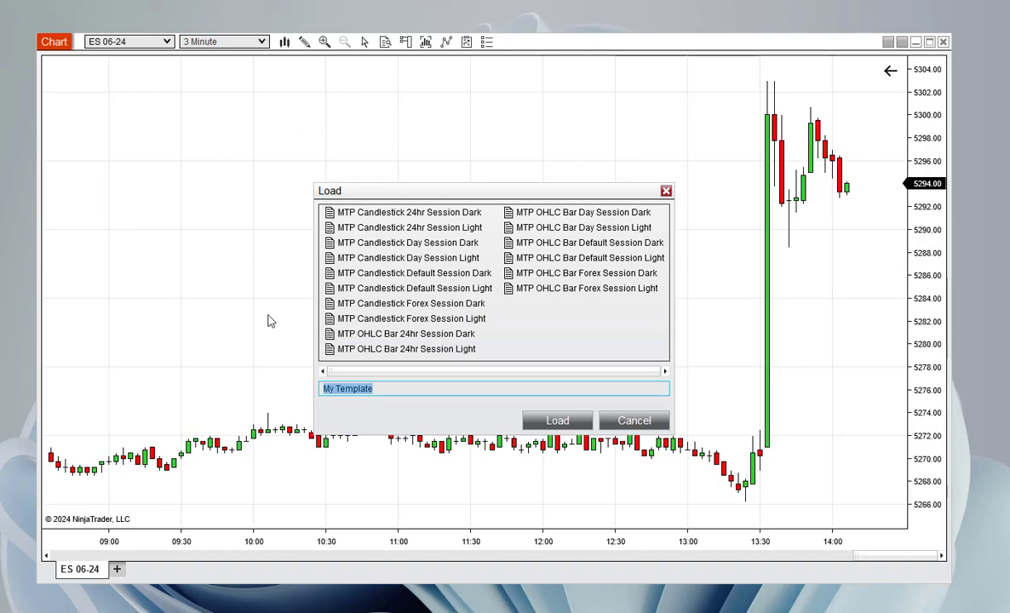
pyautogui.click(433, 351)
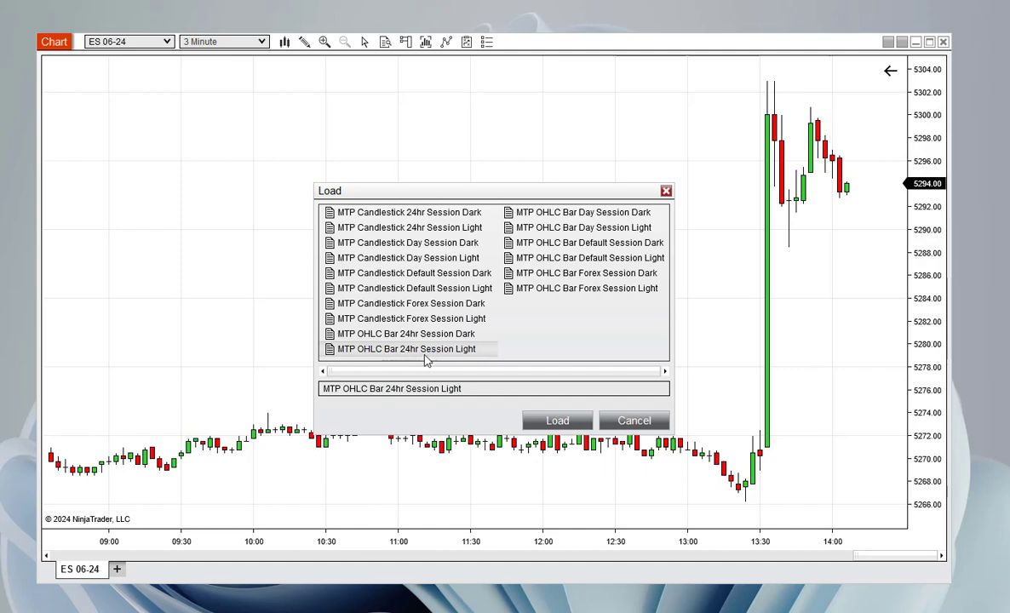
pyautogui.click(556, 419)
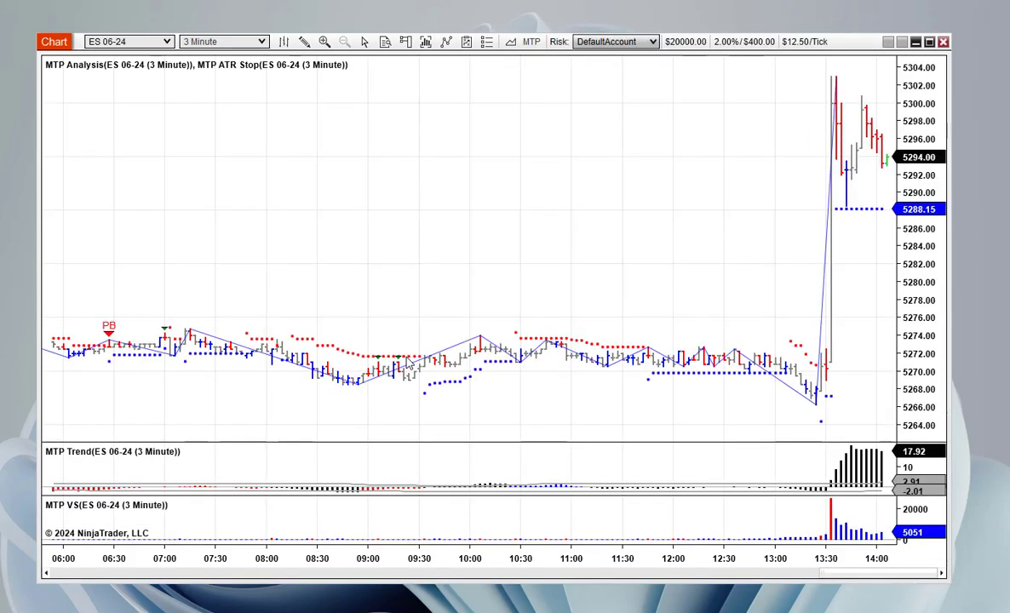
# Look through the ES 06-24 chart's earlier price history to examine the MTP analysis signals, ATR stops, trend and volume indicators.
pyautogui.moveTo(363, 244); pyautogui.dragTo(604, 214)
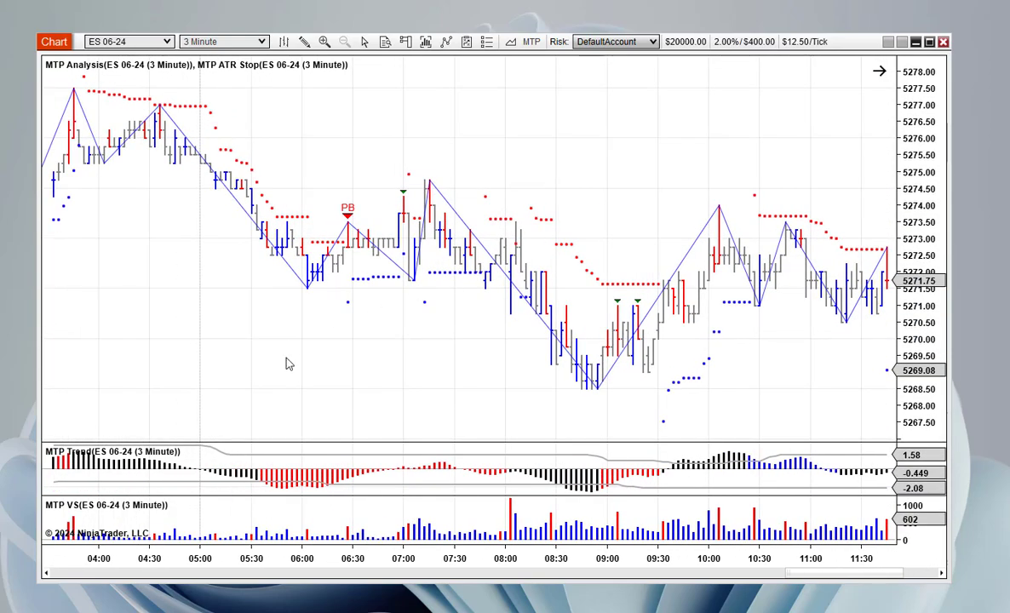
pyautogui.moveTo(309, 363); pyautogui.dragTo(763, 350)
pyautogui.moveTo(509, 336); pyautogui.dragTo(784, 324)
pyautogui.moveTo(397, 324); pyautogui.dragTo(812, 319)
pyautogui.moveTo(111, 306); pyautogui.dragTo(763, 354)
pyautogui.moveTo(142, 341); pyautogui.dragTo(208, 341)
pyautogui.moveTo(586, 324); pyautogui.dragTo(235, 320)
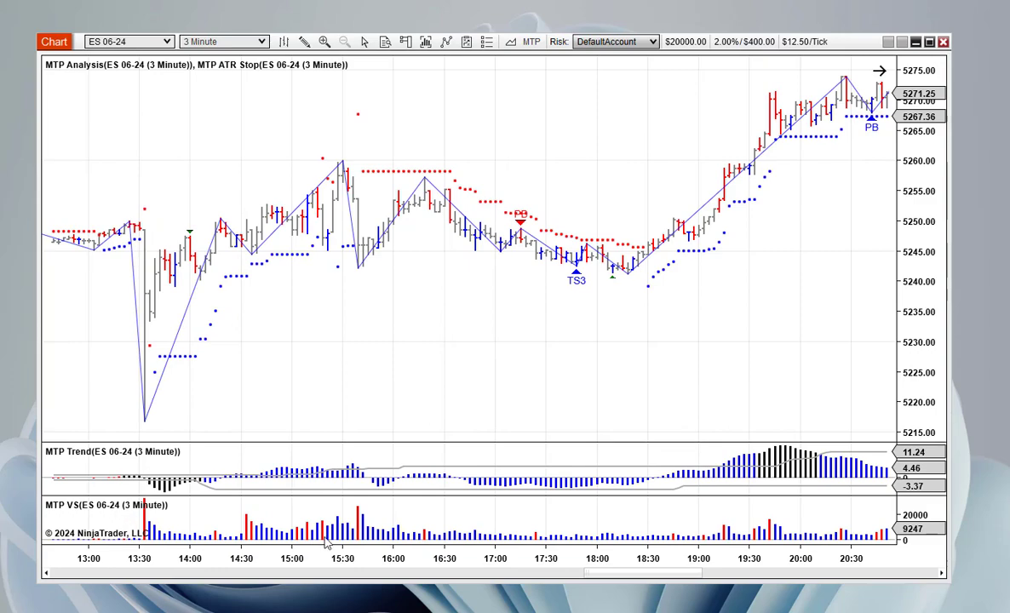
pyautogui.moveTo(541, 394); pyautogui.dragTo(326, 370)
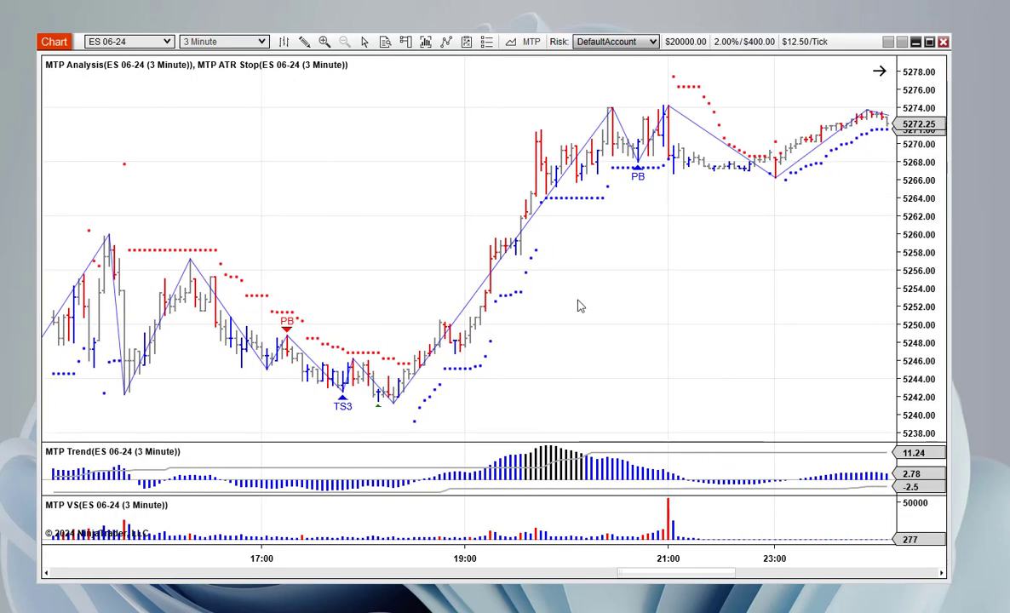
pyautogui.moveTo(681, 336); pyautogui.dragTo(440, 361)
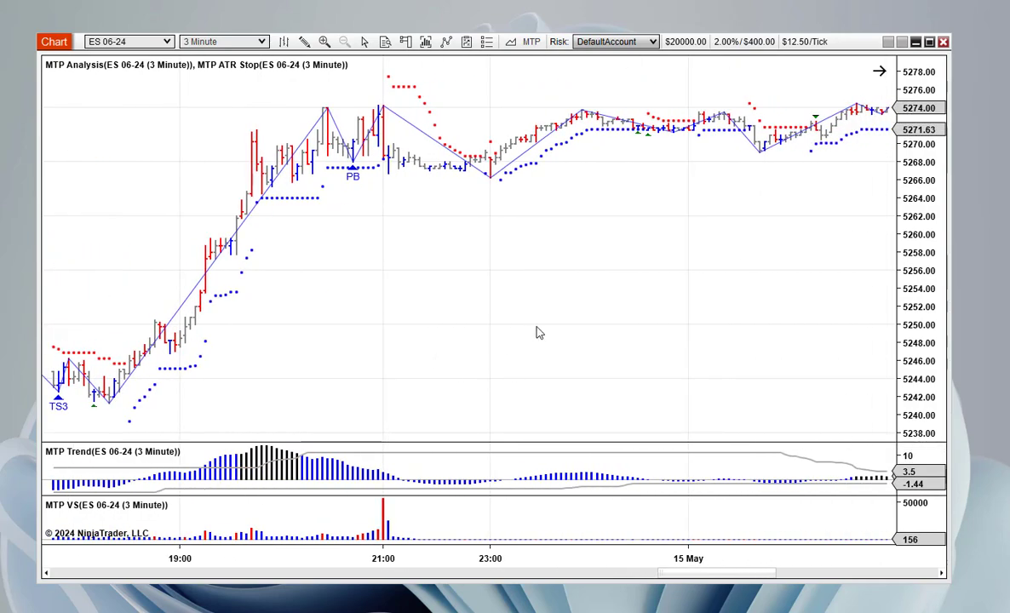
pyautogui.moveTo(628, 322); pyautogui.dragTo(444, 338)
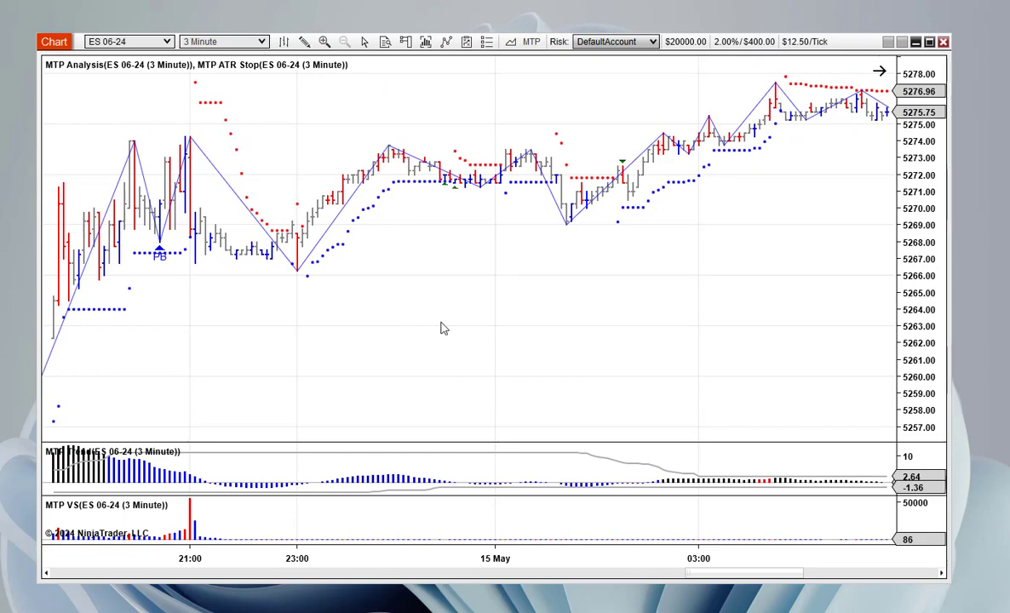
pyautogui.scroll(-5, 439, 327)
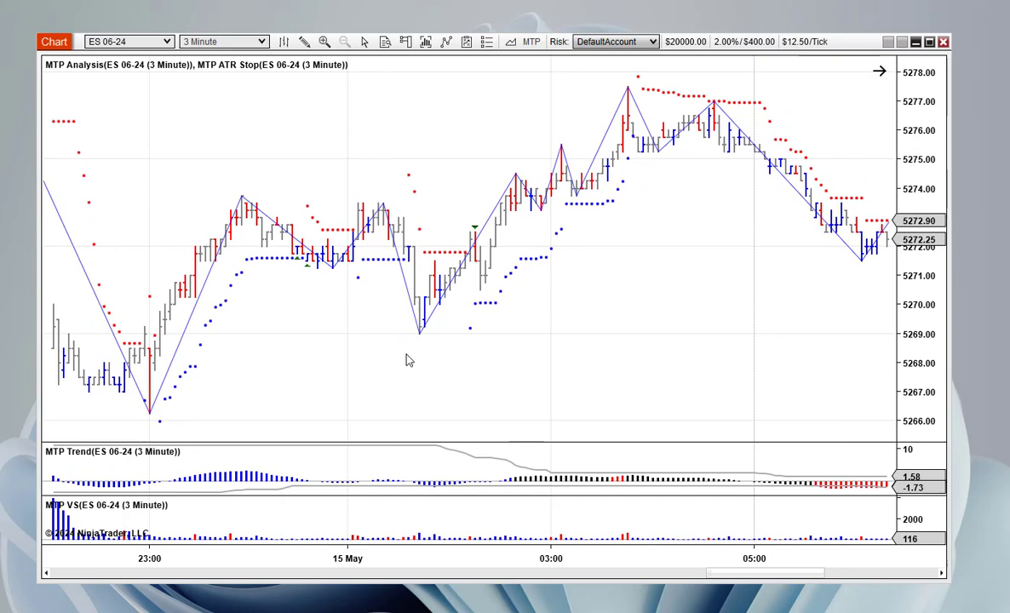